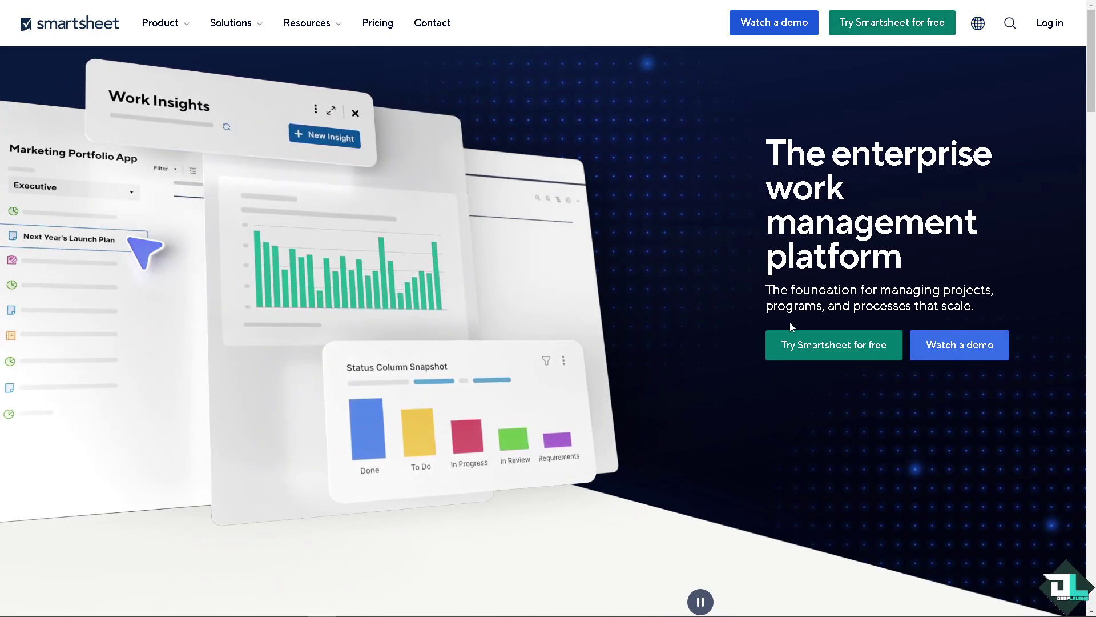
- Start the free Smartsheet trial from the home page
click(793, 345)
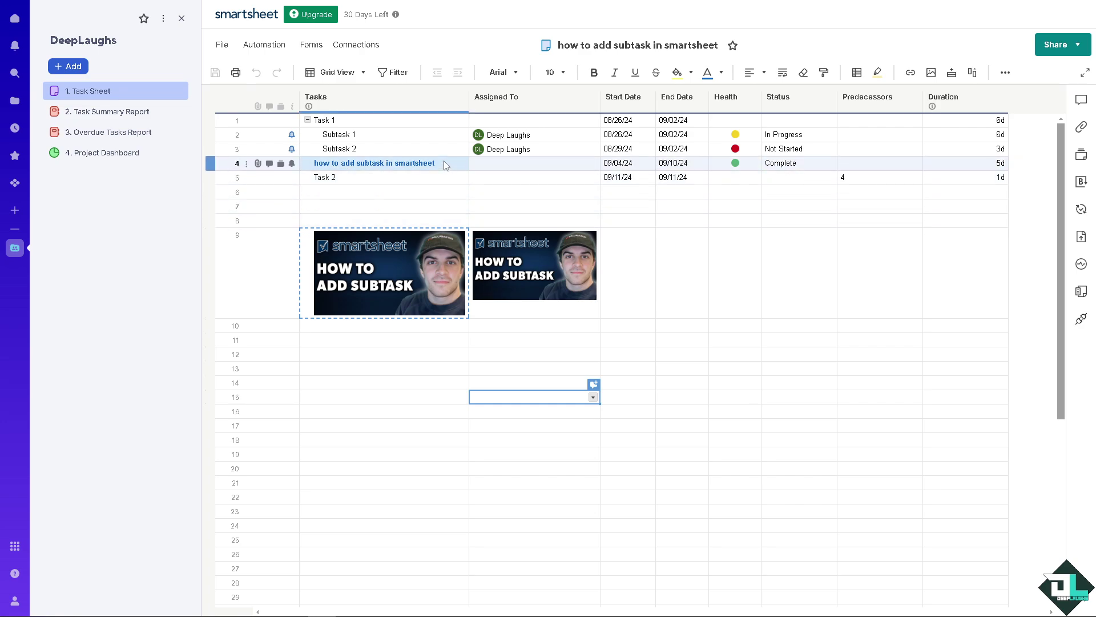
- Fill the "how to add subtask in smartsheet" task cell in row 4 with bright yellow
click(400, 163)
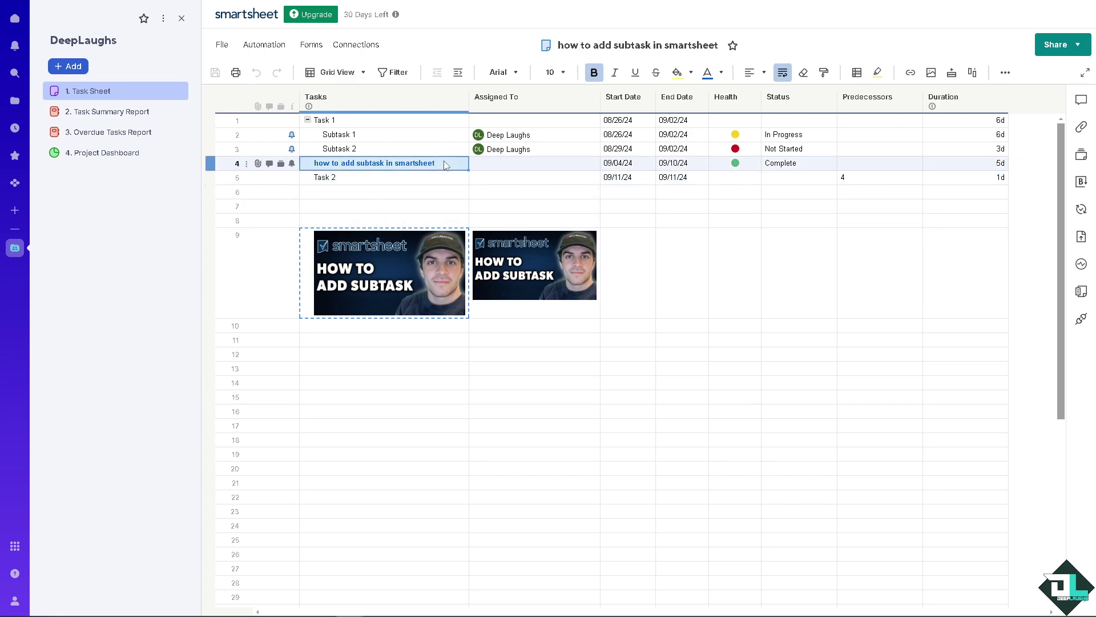
click(691, 77)
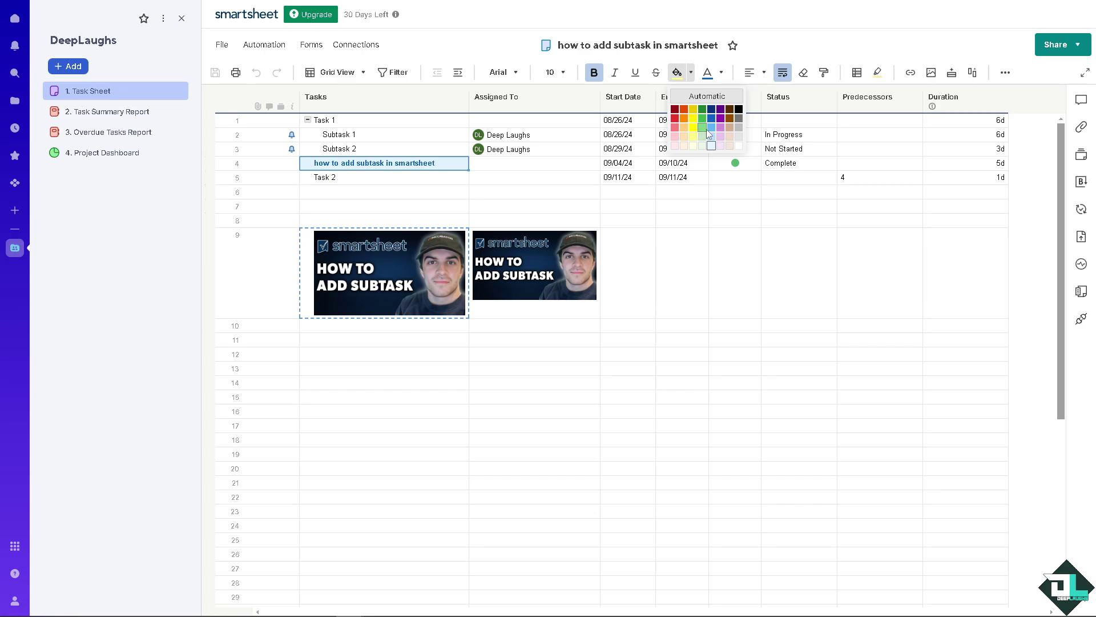
click(693, 130)
click(685, 257)
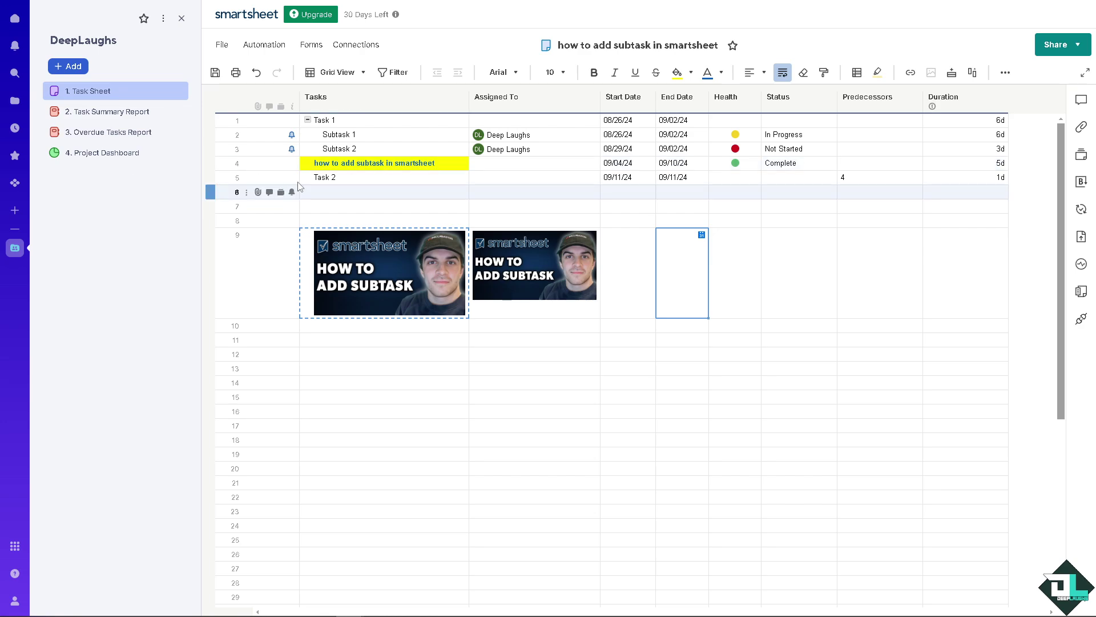
- Indent the "how to add subtask in smartsheet" row so it is a subtask of Task 1
click(309, 166)
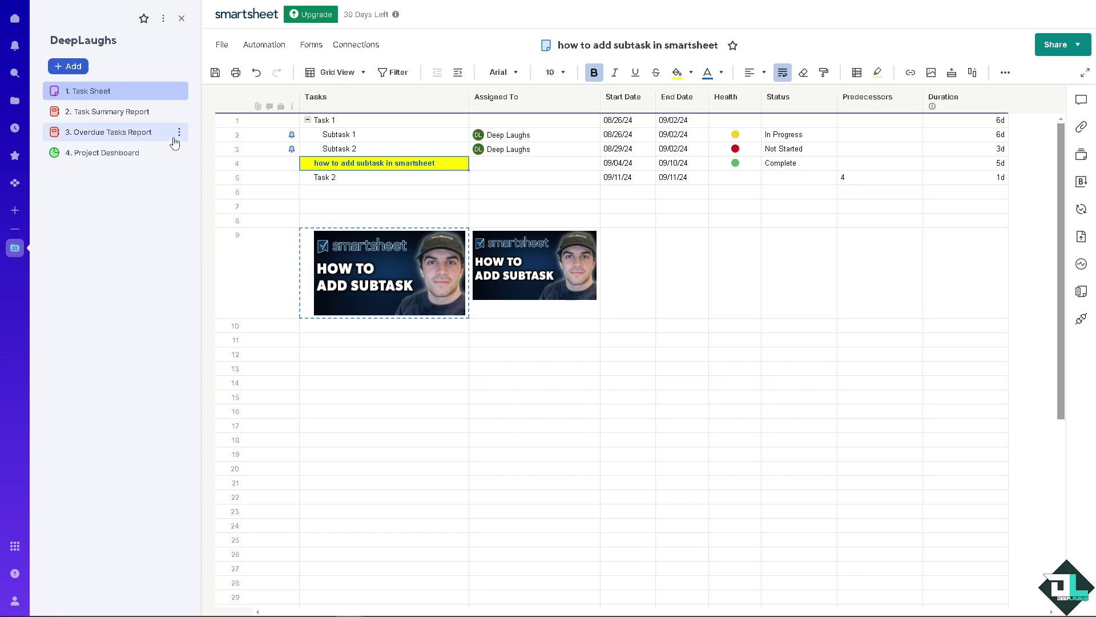
click(458, 72)
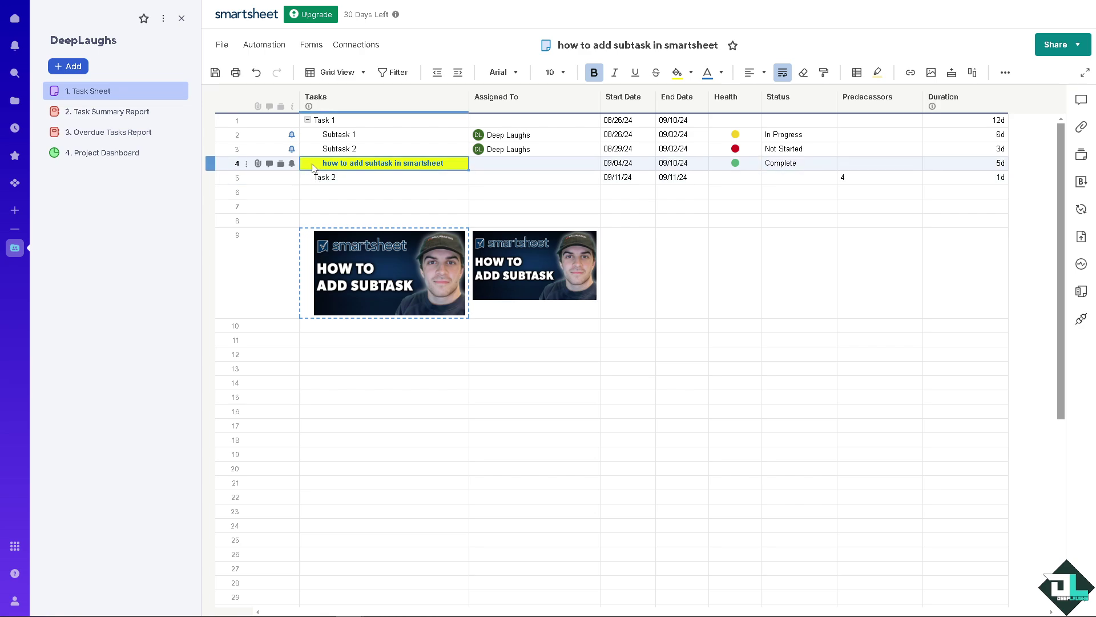
- Try a dark orange fill on the "how to add subtask in smartsheet" cell, and undo the fill
click(692, 73)
click(684, 114)
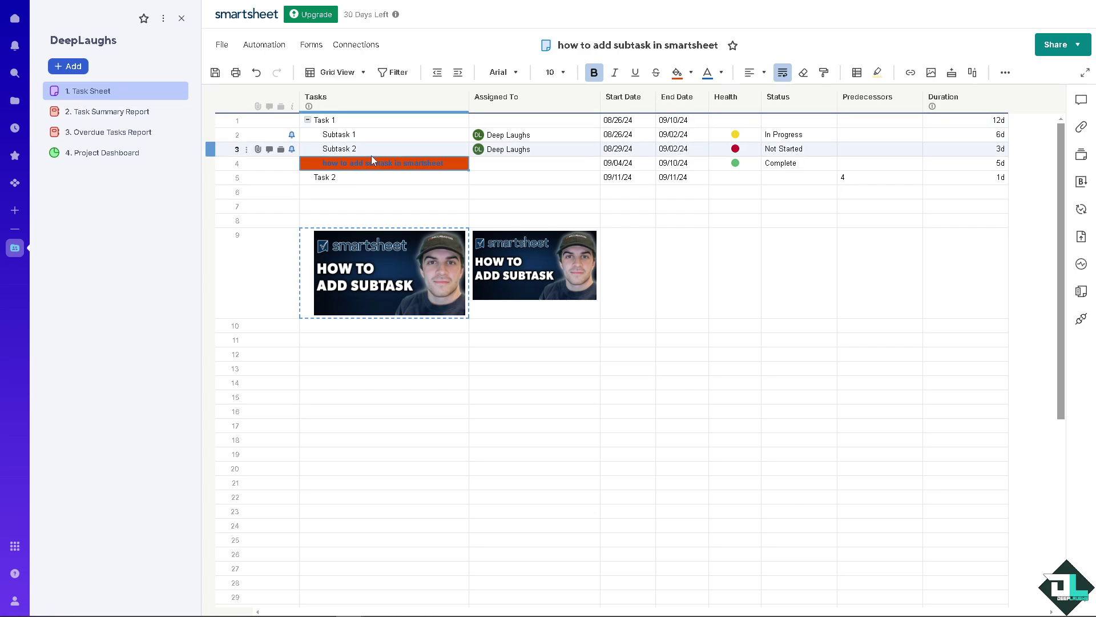
key(ctrl+z)
click(376, 176)
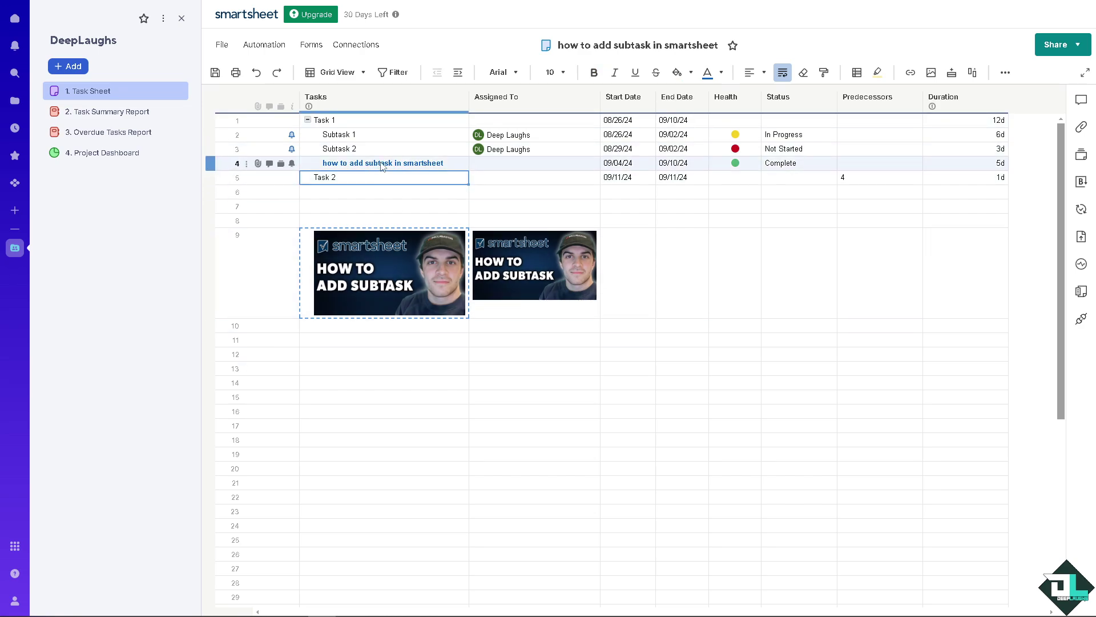
- Fill the "how to add subtask in smartsheet" cell in row 4 with light yellow
click(377, 164)
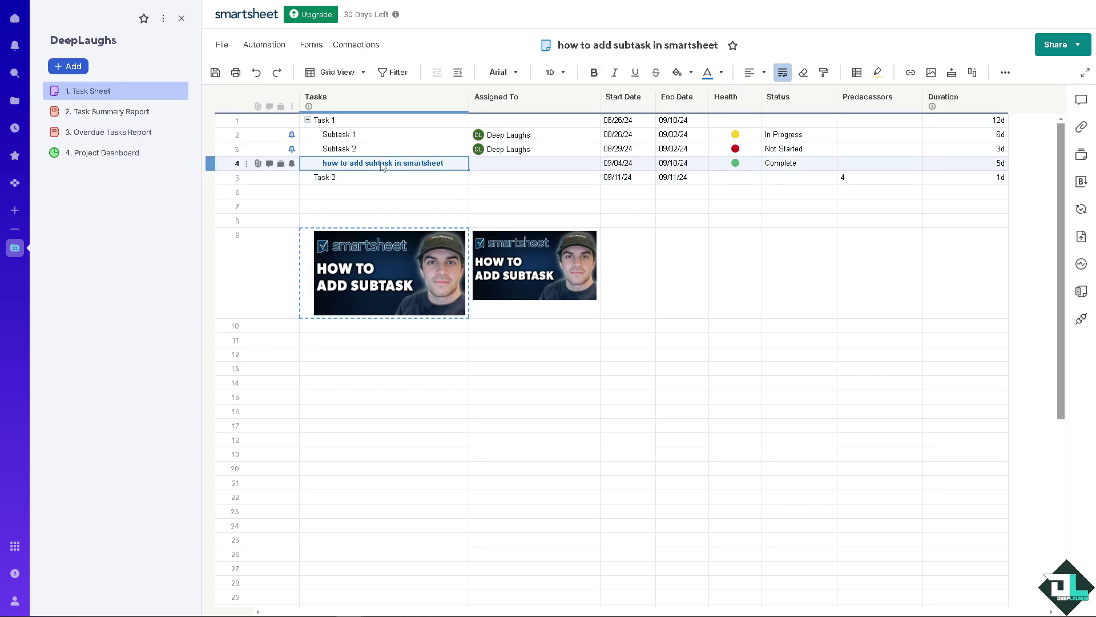
click(692, 73)
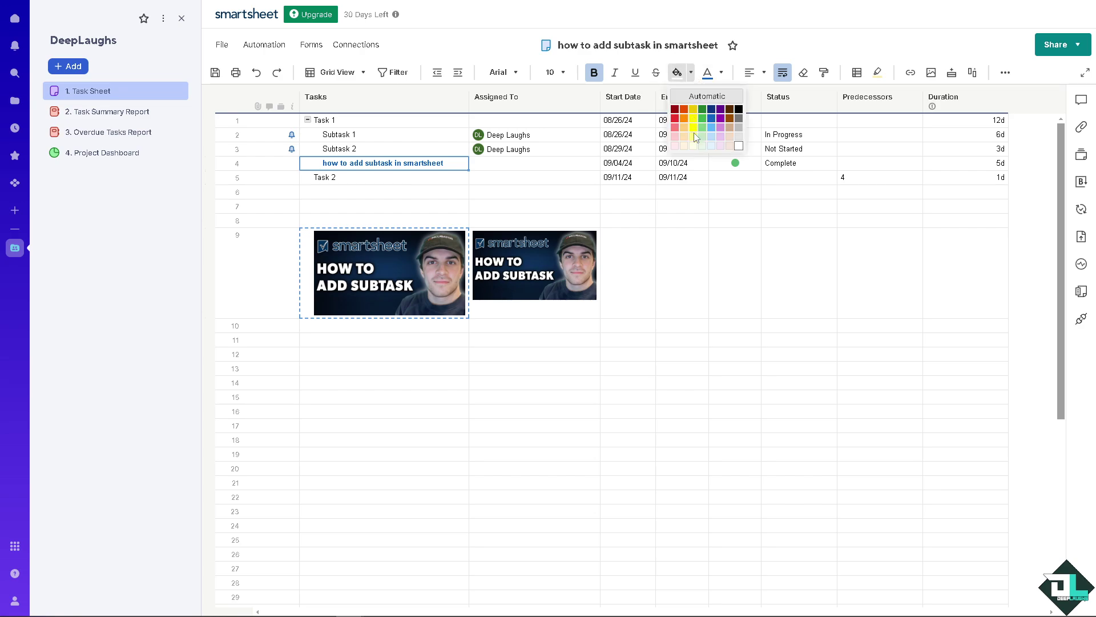
click(695, 135)
- Rename Task 2 in row 5 as "Subtask" and indent it one level under Task 1
click(367, 178)
click(367, 179)
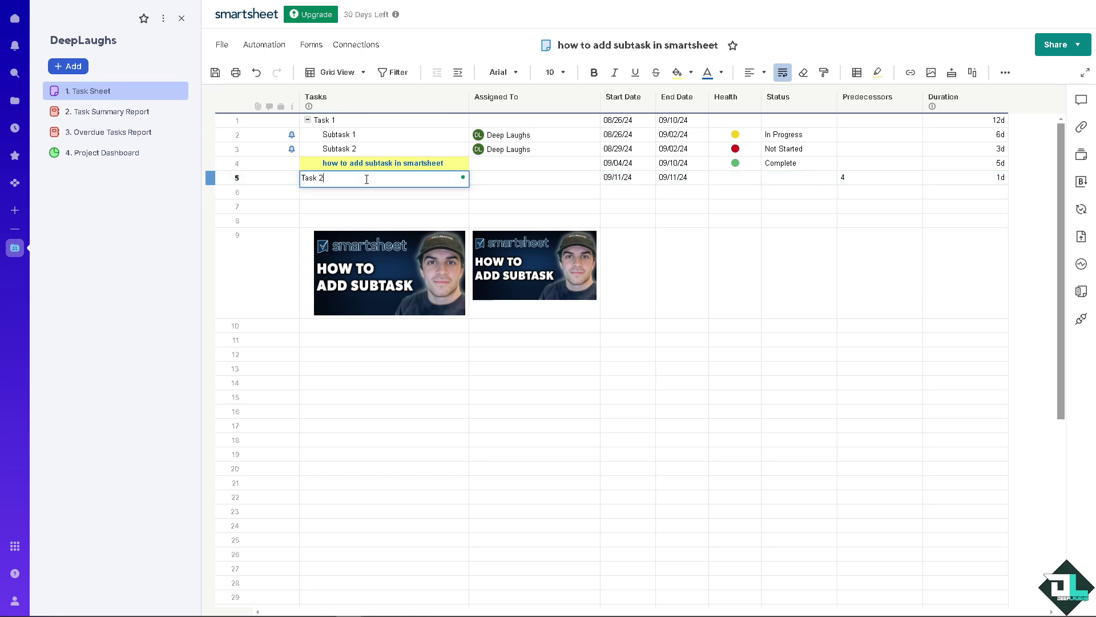
triple_click(331, 184)
text(Subtask)
click(346, 196)
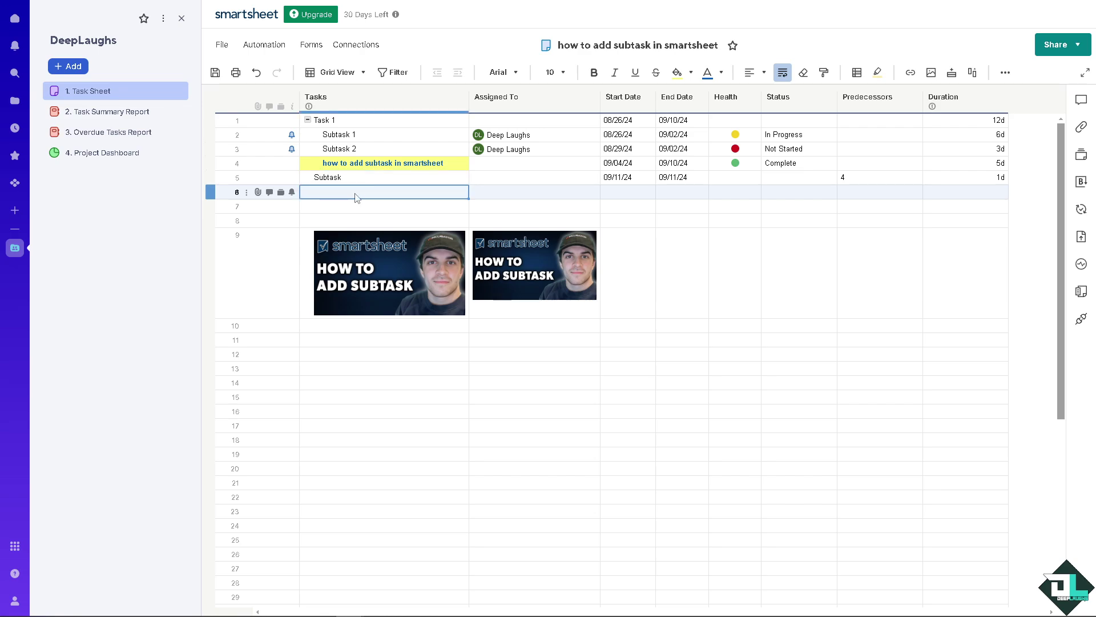
click(367, 181)
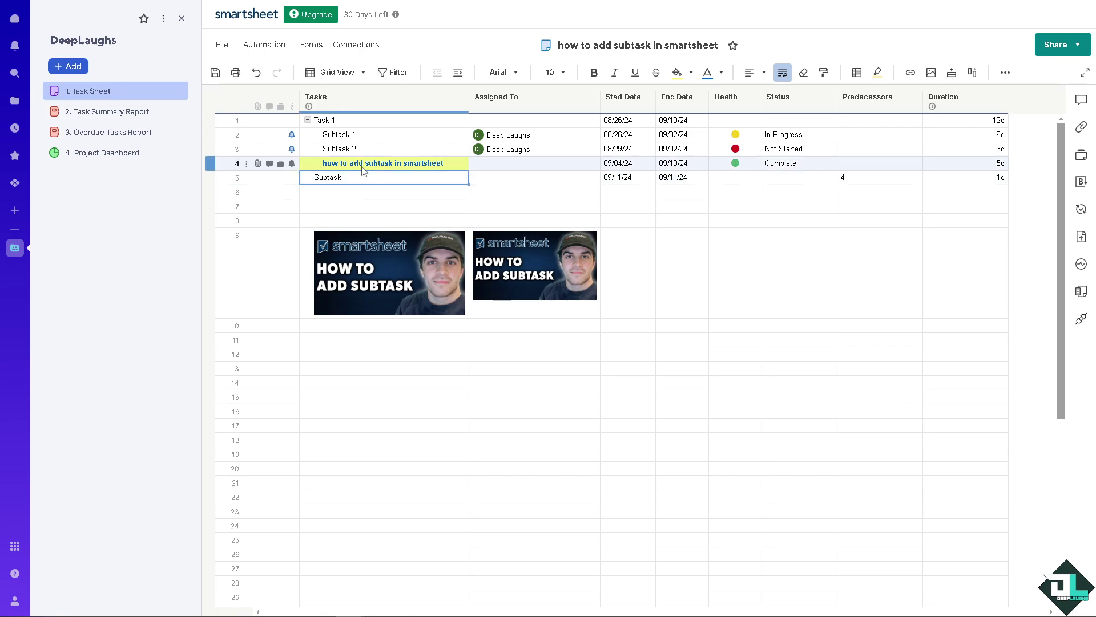
click(458, 73)
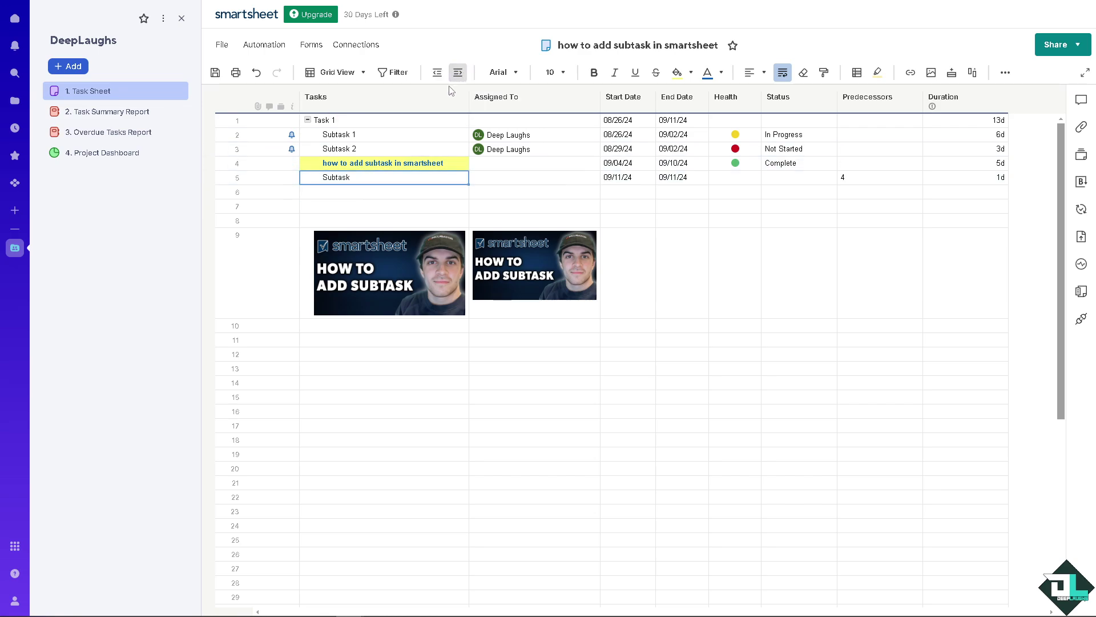
- Try indenting the "how to add subtask in smartsheet" row under Subtask 2, and undo the indent
click(360, 164)
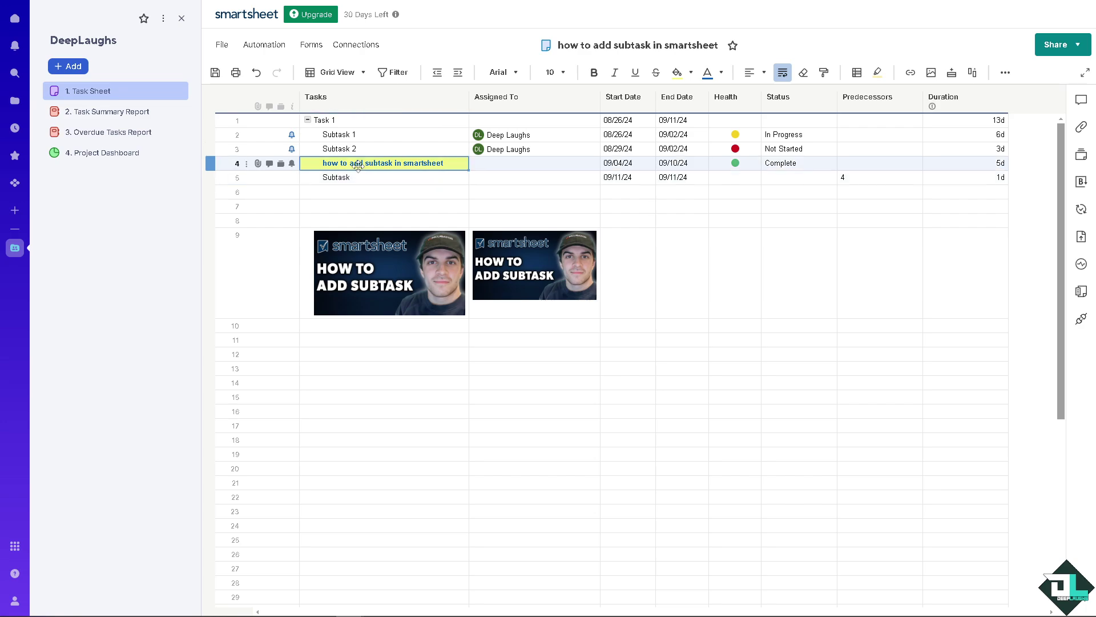
key(ctrl+])
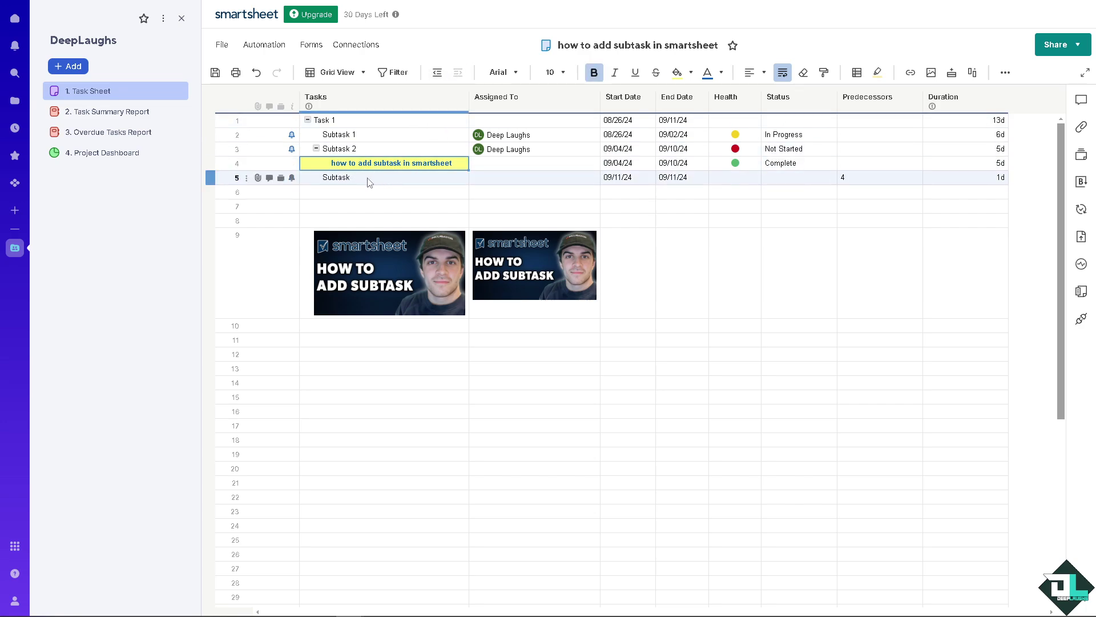
click(367, 177)
key(ctrl+z)
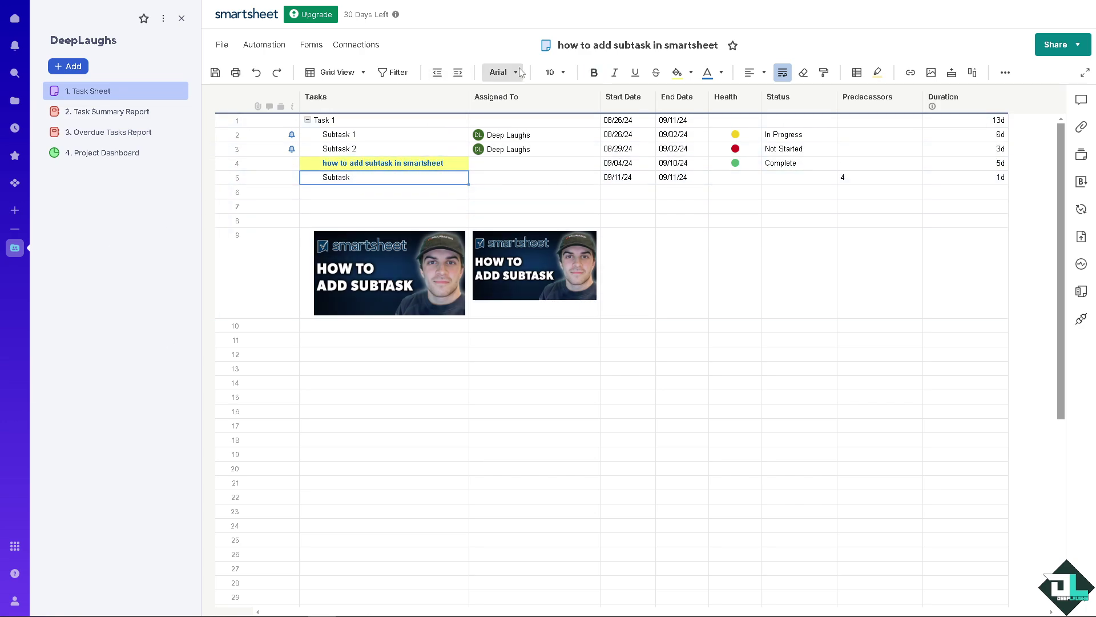
- Indent the Subtask row beneath "how to add subtask in smartsheet", and collapse and re-expand that parent row
click(458, 73)
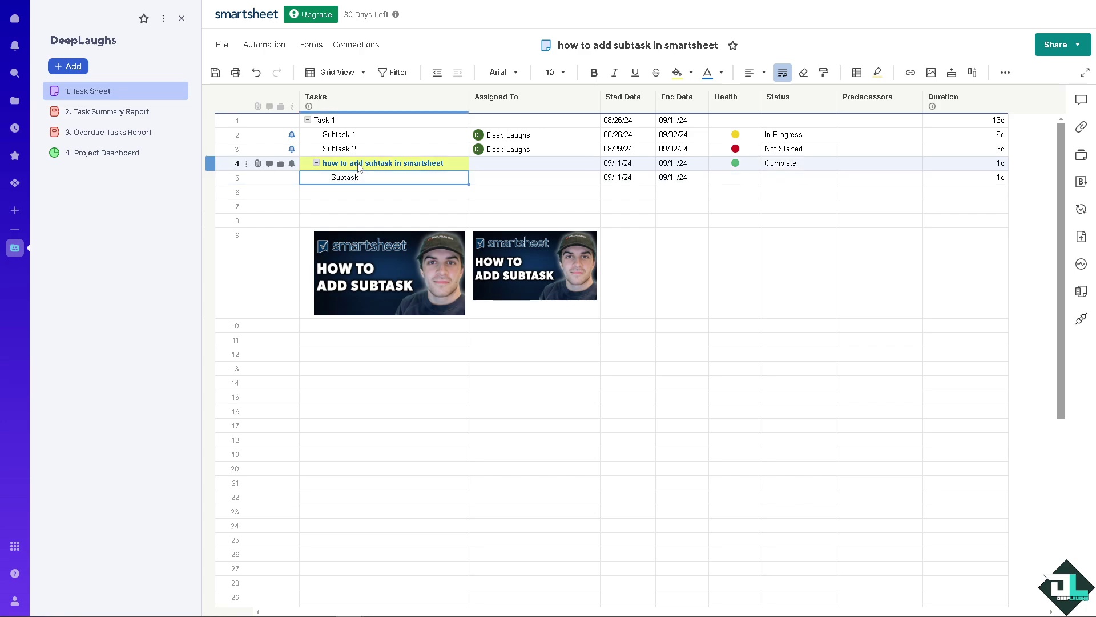
click(317, 163)
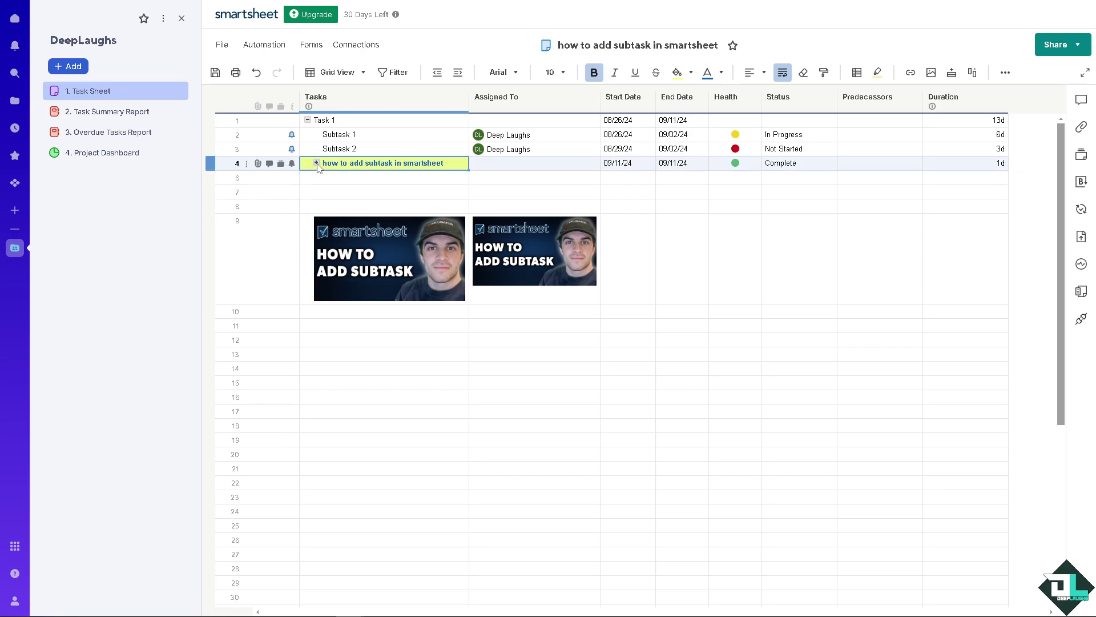
click(317, 164)
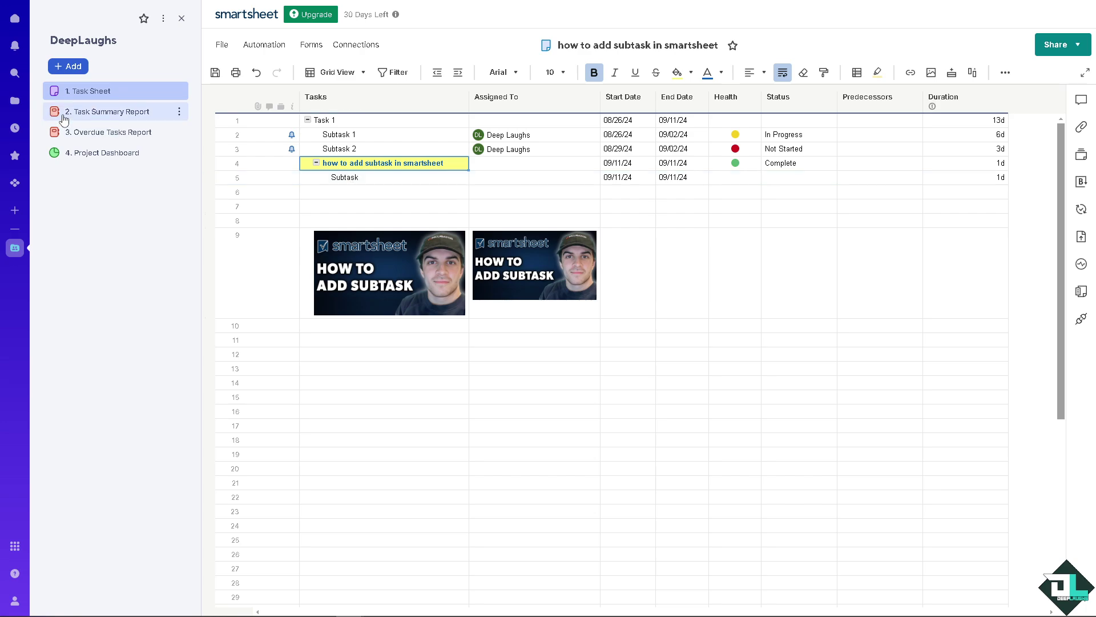
click(354, 354)
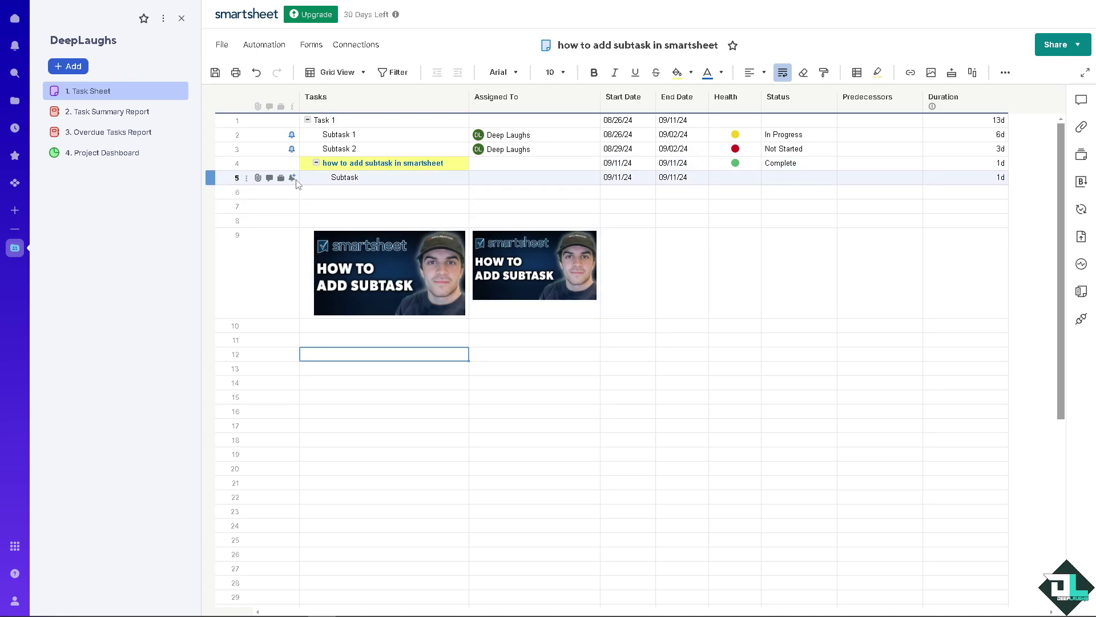
- View the row actions available for the Subtask row in row 5 without applying any
click(317, 179)
click(246, 179)
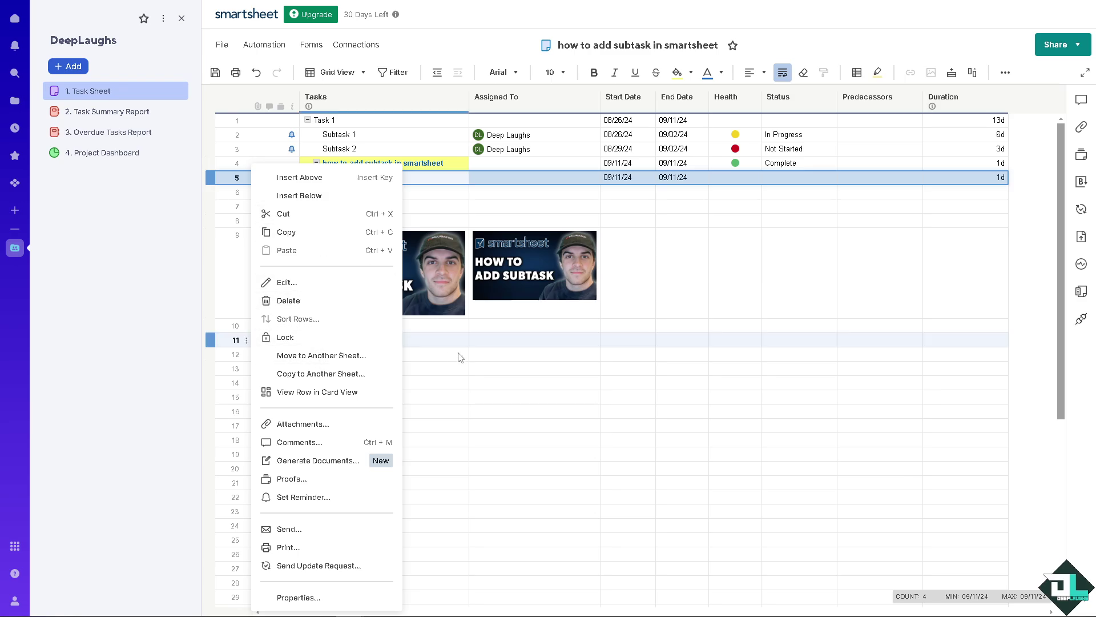
click(440, 354)
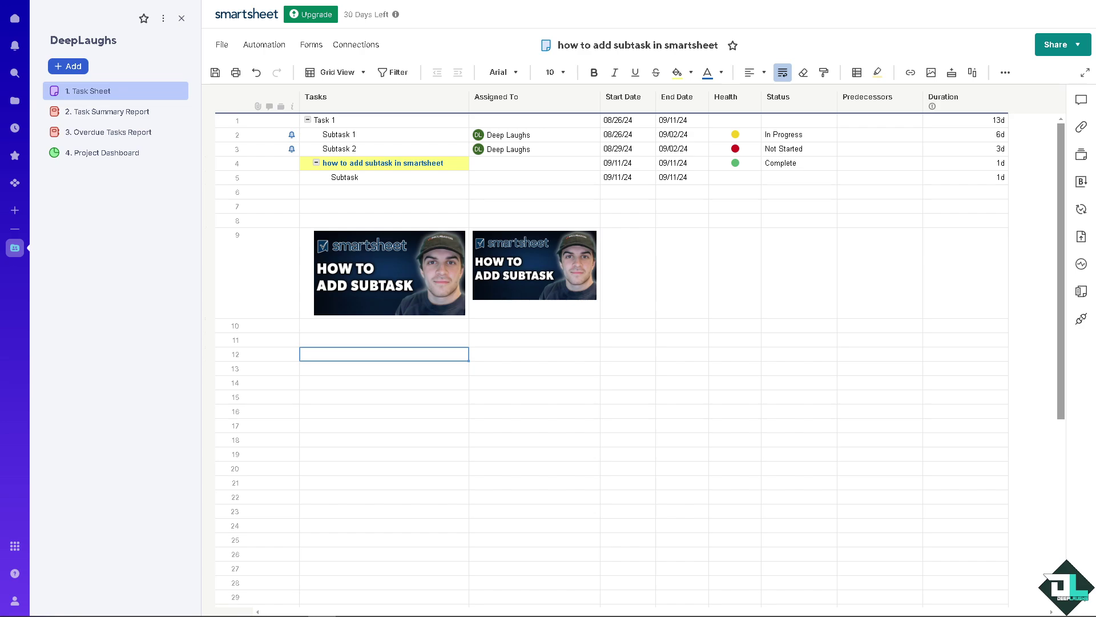
- Collapse the Task 1 hierarchy and expand it again to check its nested subtasks
click(307, 120)
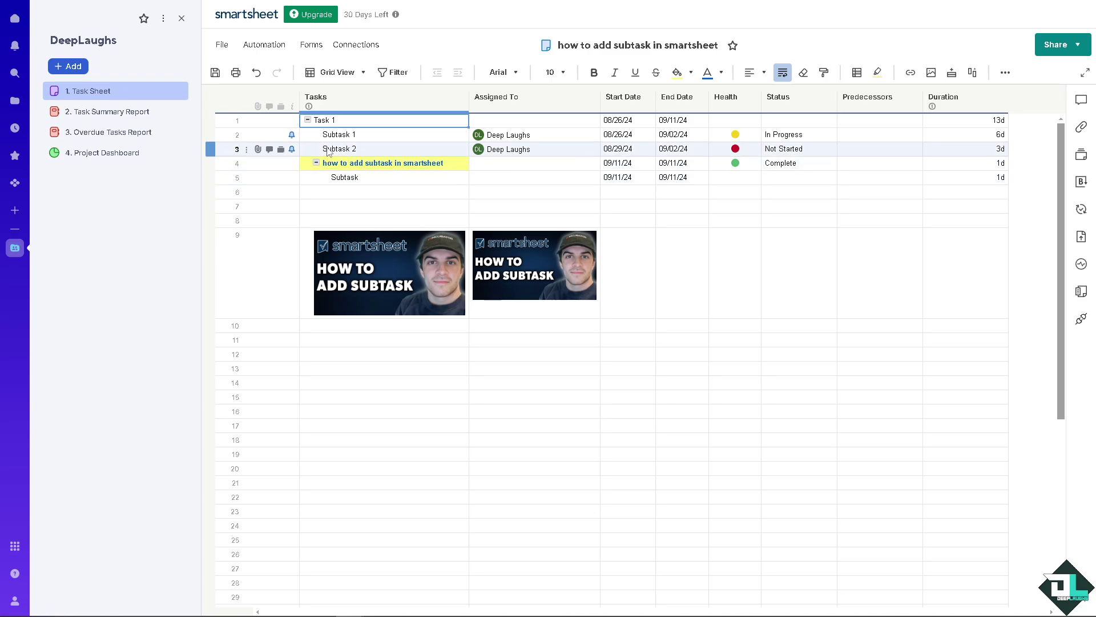
click(308, 120)
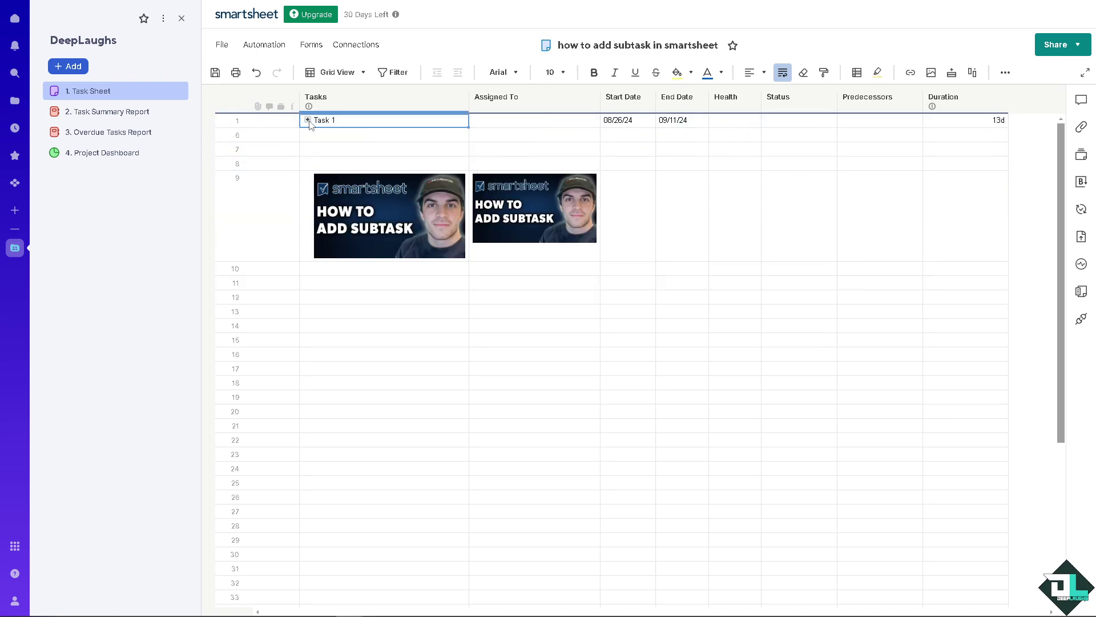
click(308, 120)
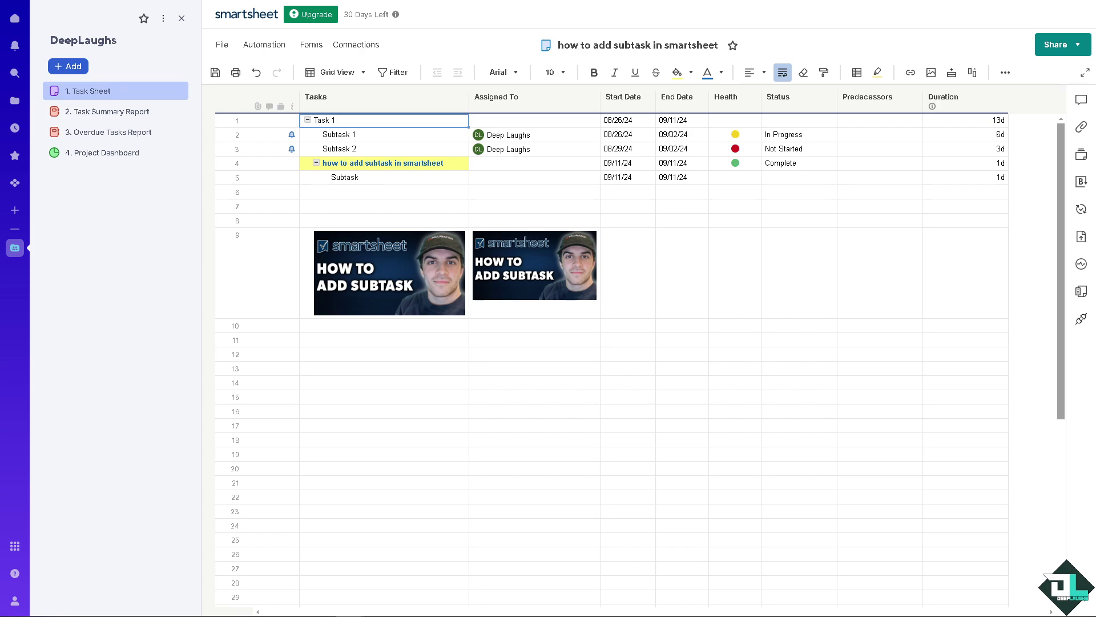